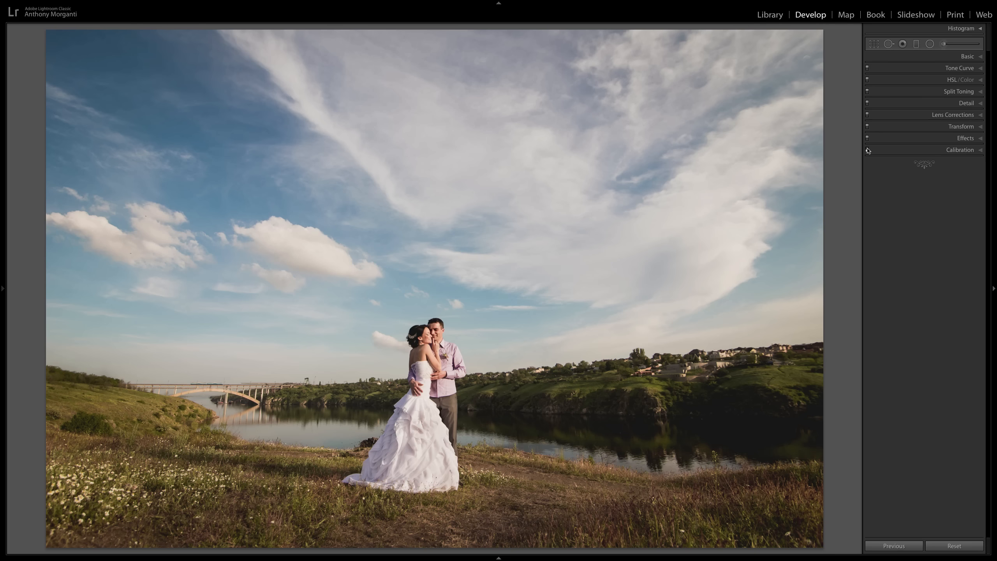
- Toggle the Calibration adjustments on the wedding photo to compare the image with and without them
{"action": "left_click", "coordinate": [868, 150]}
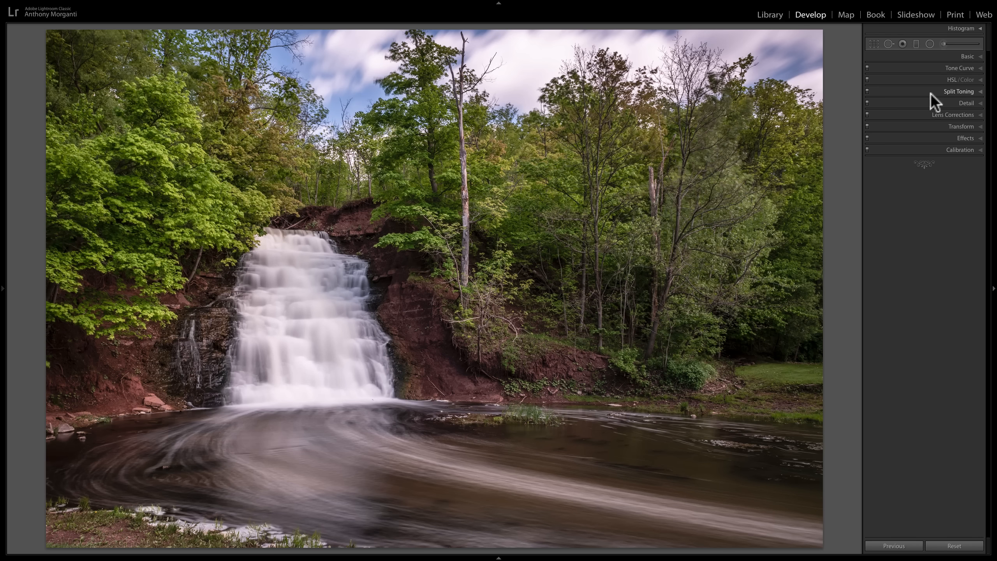
- Try lowering the Blue saturation slightly in HSL on the waterfall photo and reset it
{"action": "left_click", "coordinate": [979, 81]}
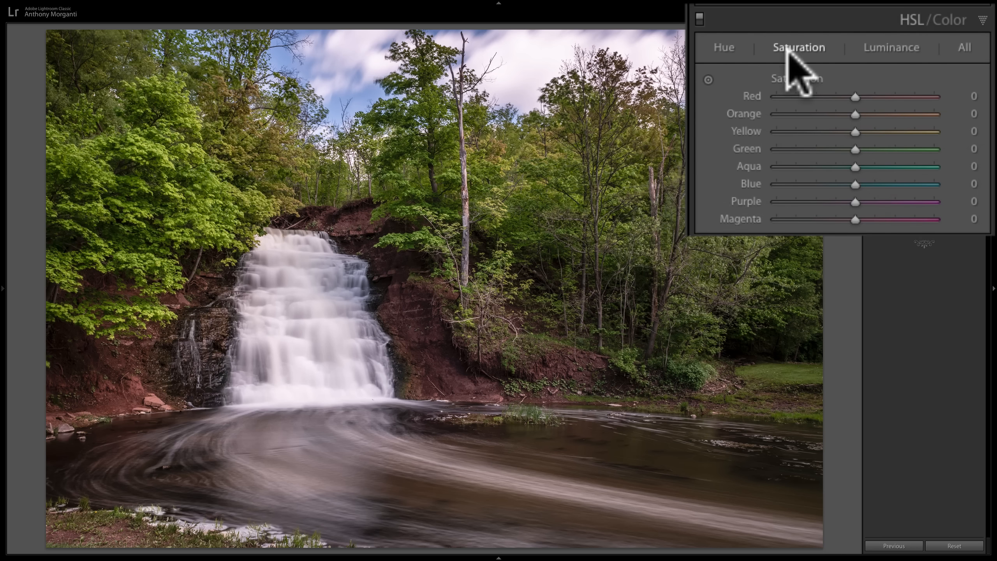
{"action": "mouse_move", "coordinate": [854, 184]}
{"action": "left_mouse_down"}
{"action": "mouse_move", "coordinate": [987, 187]}
{"action": "mouse_move", "coordinate": [797, 186]}
{"action": "mouse_move", "coordinate": [941, 186]}
{"action": "mouse_move", "coordinate": [844, 185]}
{"action": "left_mouse_up"}
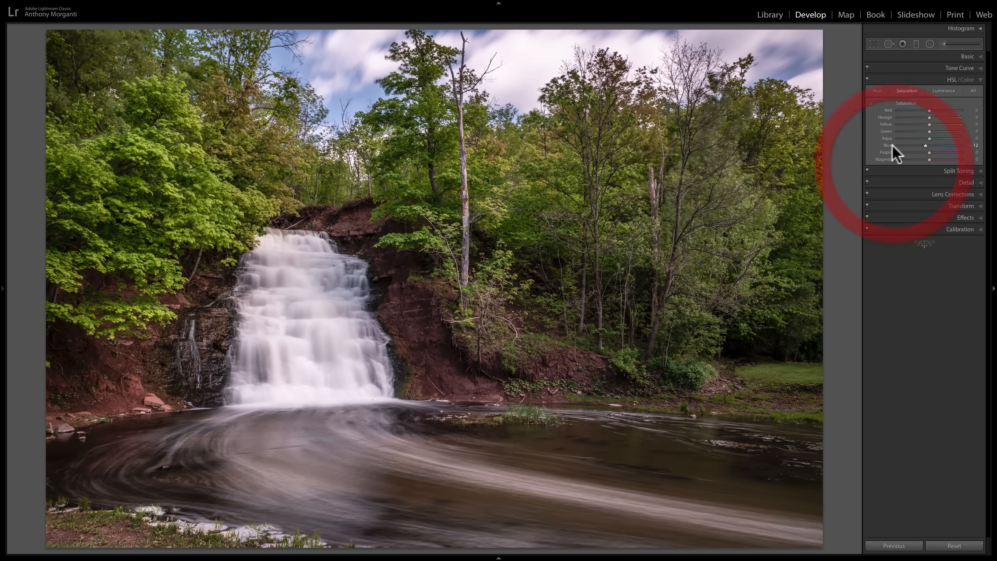
{"action": "double_click", "coordinate": [887, 146]}
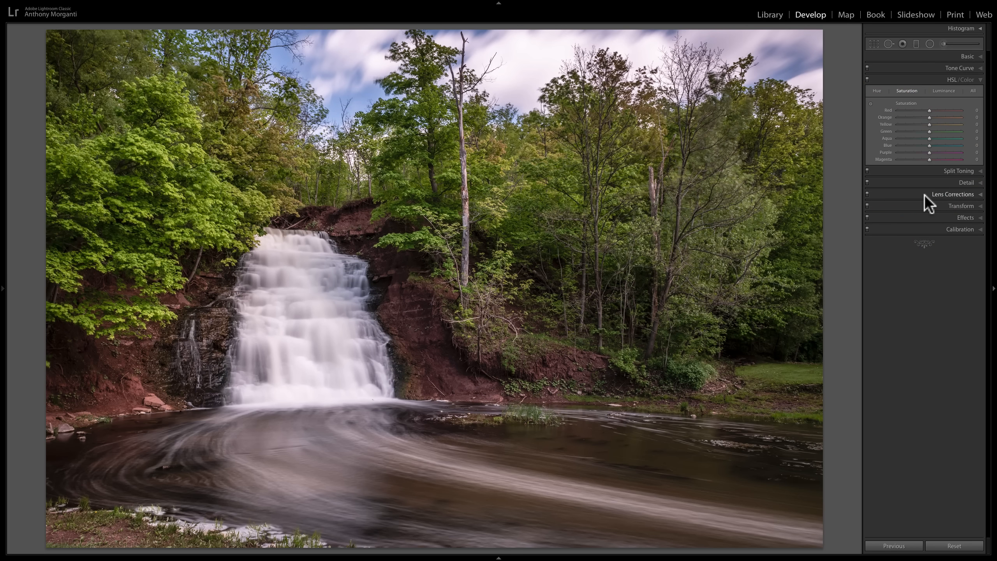
- Show the Calibration controls in place of the HSL color controls for the waterfall photo
{"action": "left_click", "coordinate": [944, 228]}
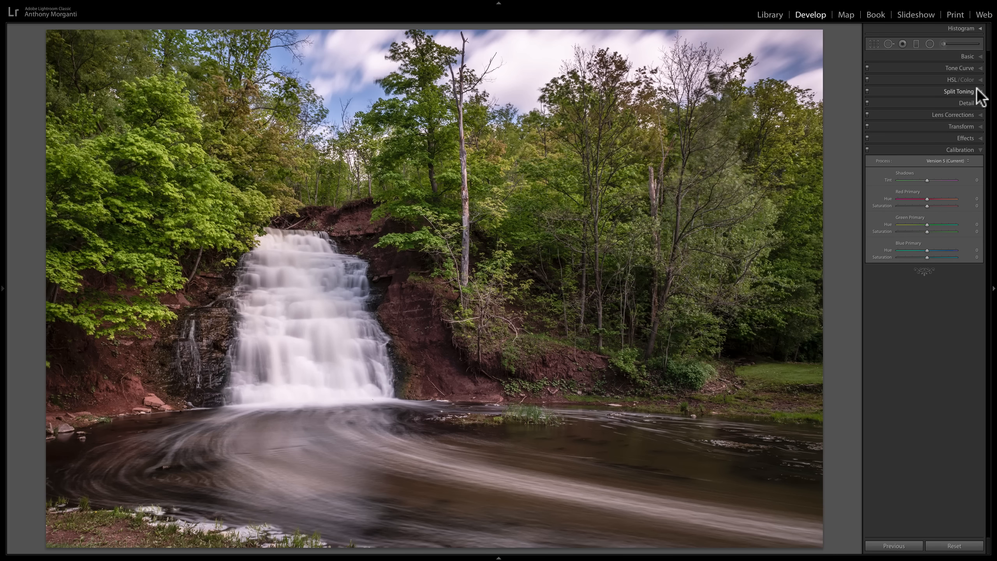
{"action": "left_click", "coordinate": [979, 80]}
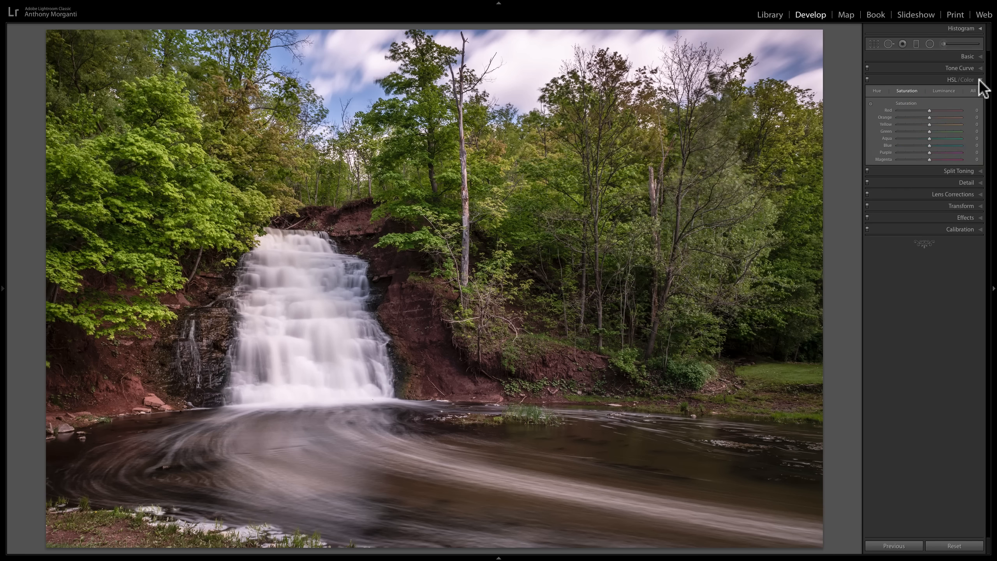
{"action": "left_click", "coordinate": [978, 79]}
{"action": "left_click", "coordinate": [968, 150]}
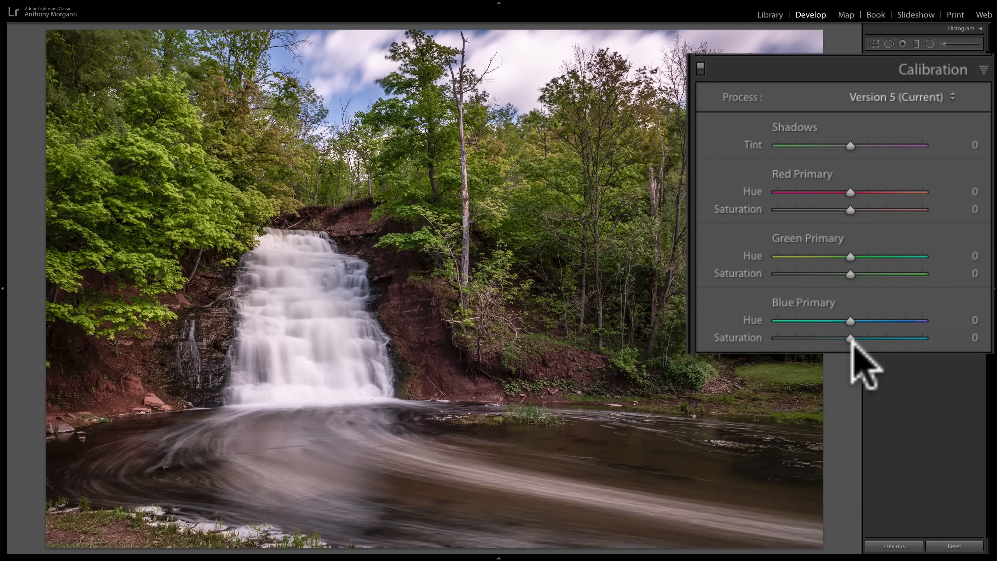
- Try Blue Primary saturation at +100 on the waterfall photo, compare Calibration off and on, and reset the saturation
{"action": "left_click_drag", "start_coordinate": [849, 338], "coordinate": [922, 338]}
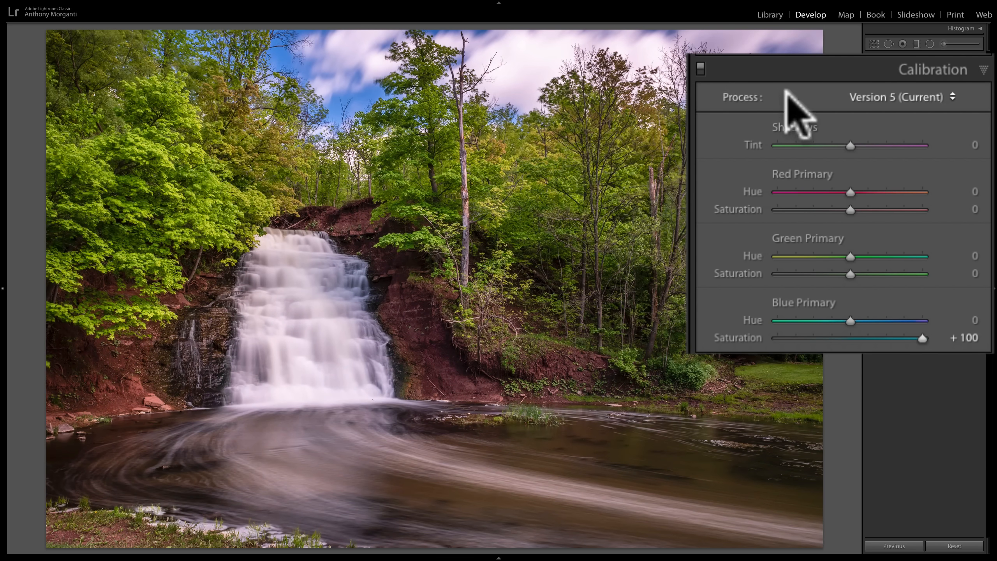
{"action": "left_click", "coordinate": [700, 69]}
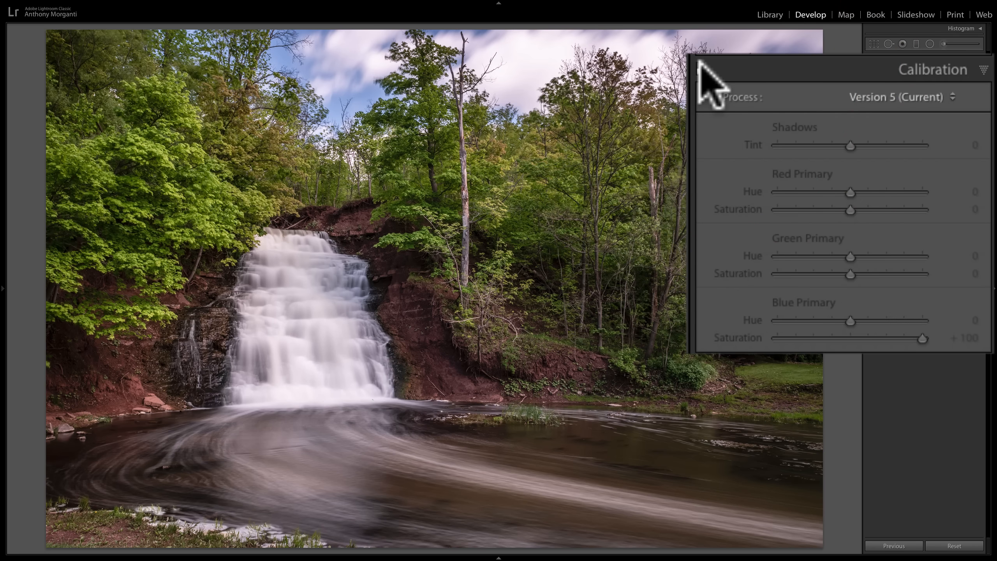
{"action": "left_click", "coordinate": [699, 63]}
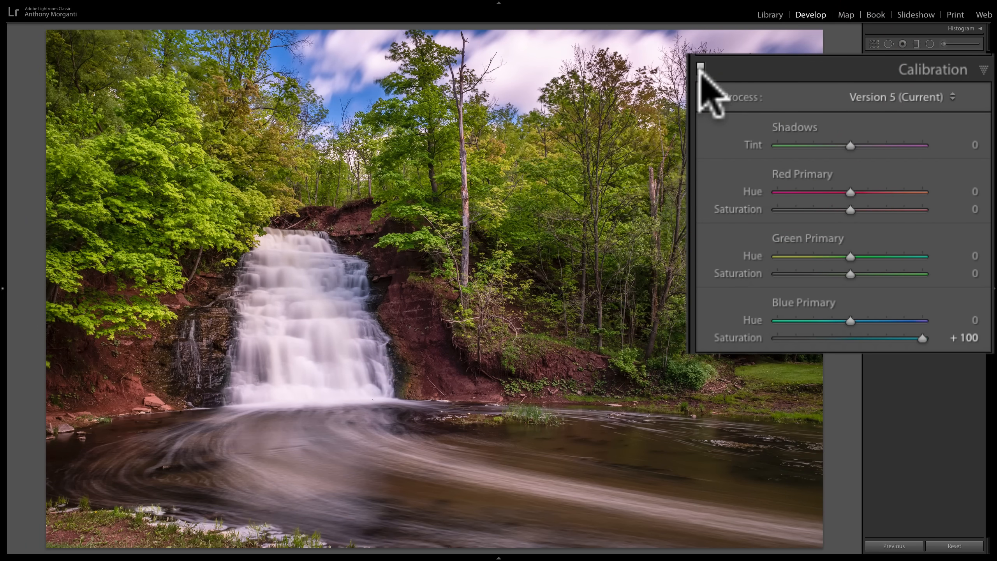
{"action": "left_click", "coordinate": [700, 66]}
{"action": "left_click", "coordinate": [700, 65]}
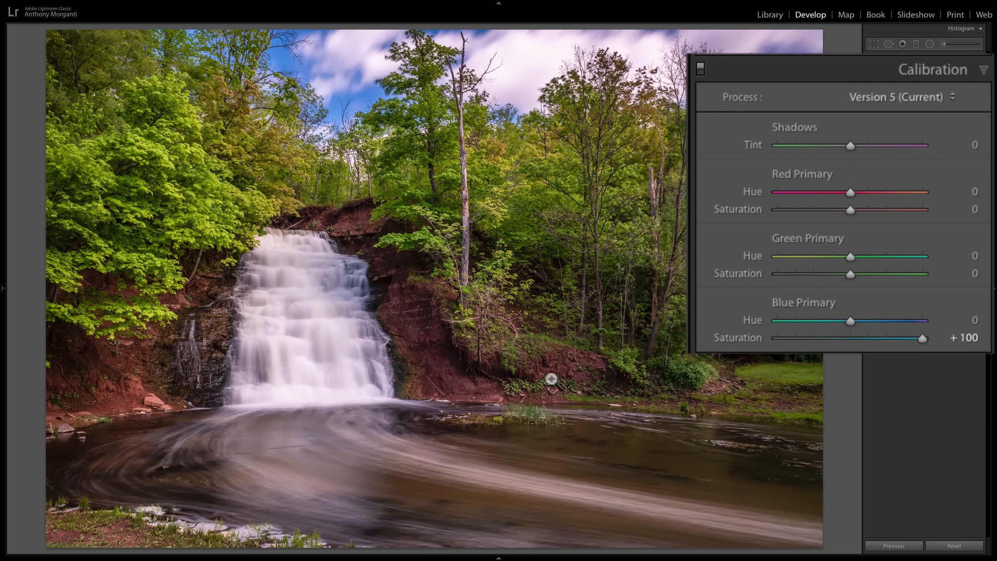
{"action": "left_click", "coordinate": [700, 66]}
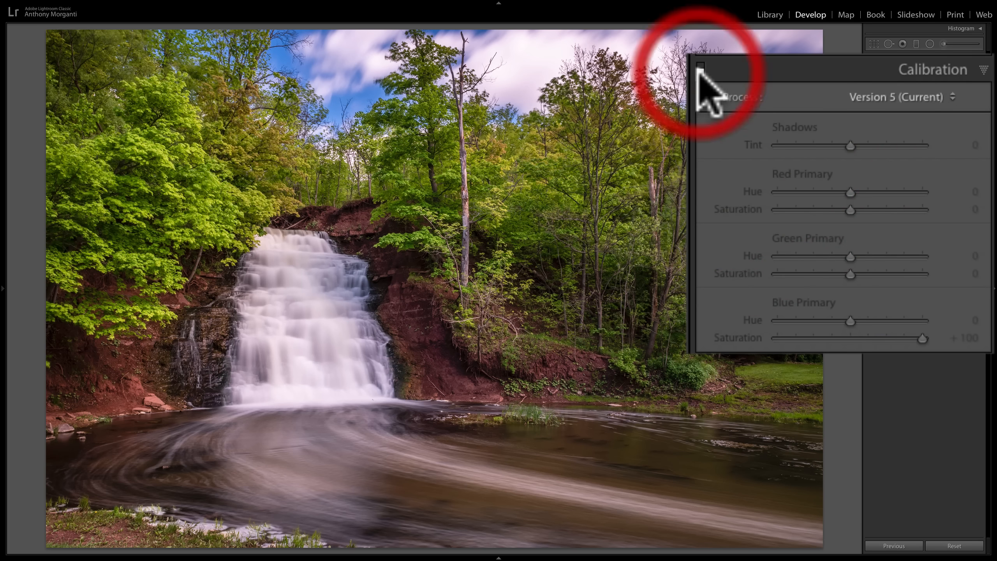
{"action": "left_click", "coordinate": [699, 66]}
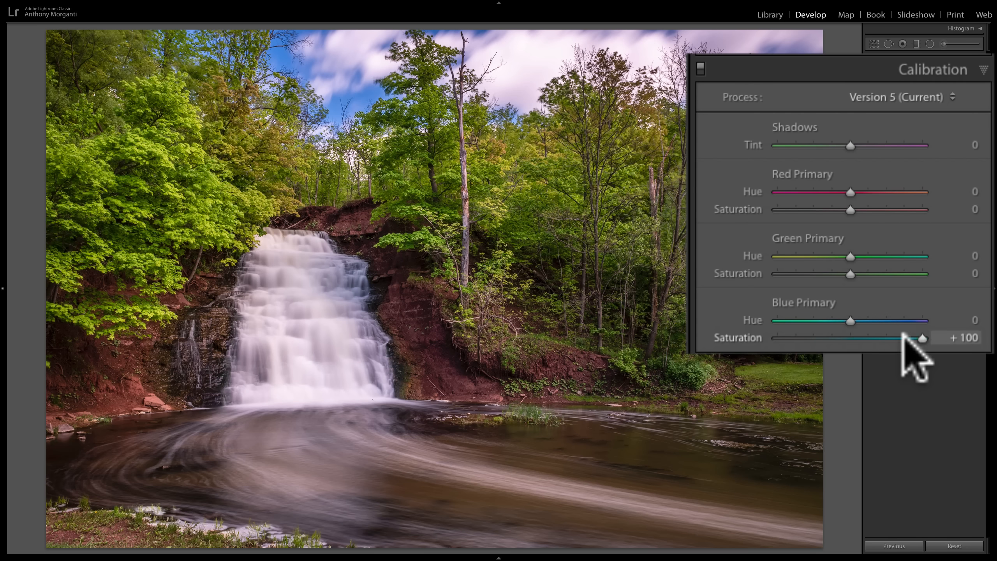
{"action": "double_click", "coordinate": [746, 337]}
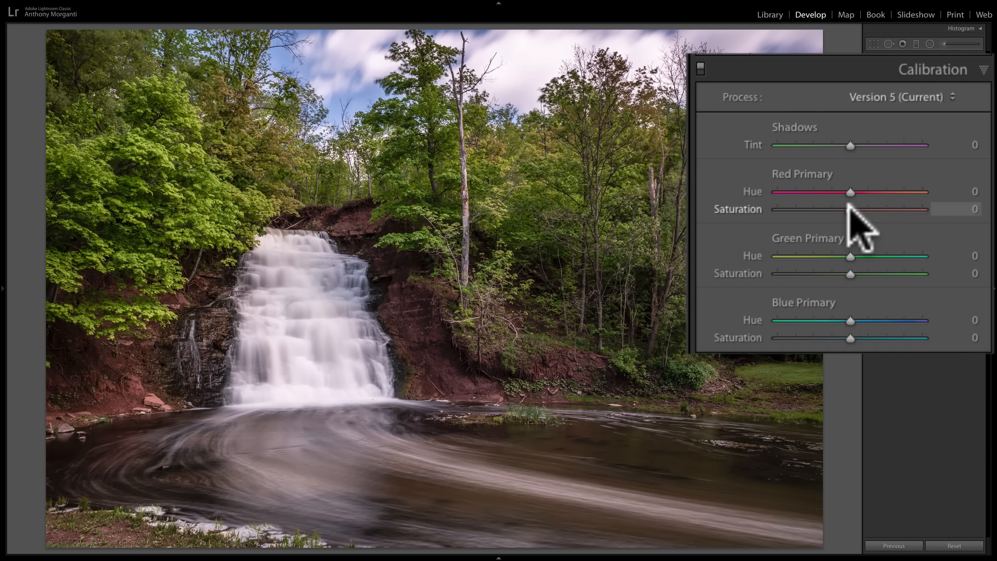
- Try Red Primary and Green Primary saturation at +100 one at a time on the waterfall photo, resetting each
{"action": "left_click_drag", "start_coordinate": [849, 208], "coordinate": [968, 206]}
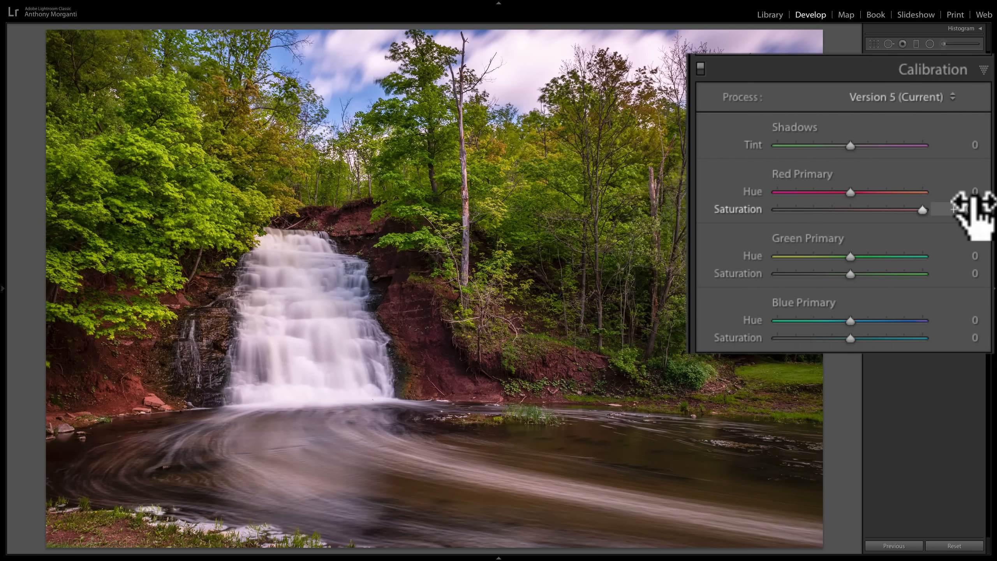
{"action": "double_click", "coordinate": [748, 209]}
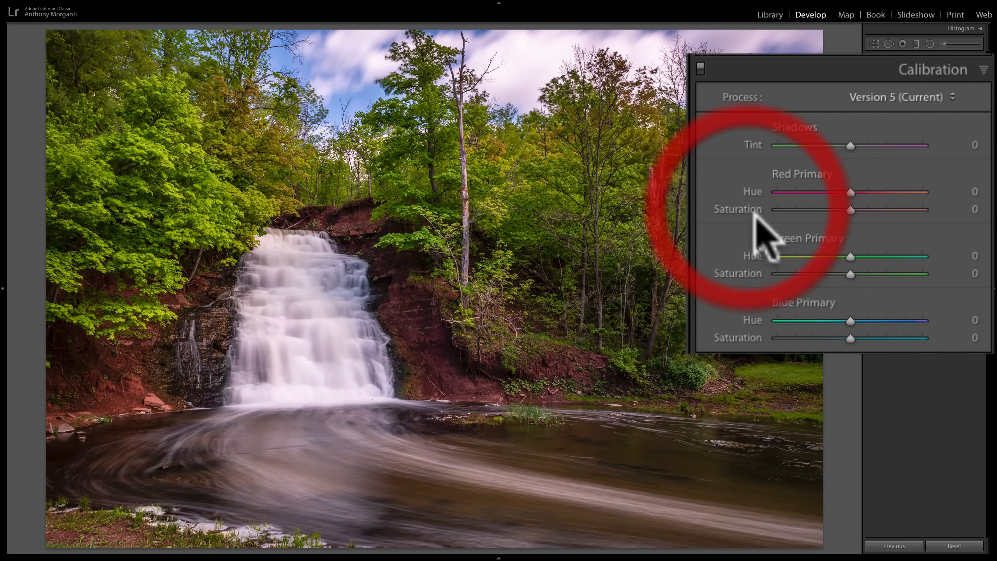
{"action": "left_click_drag", "start_coordinate": [850, 274], "coordinate": [963, 275]}
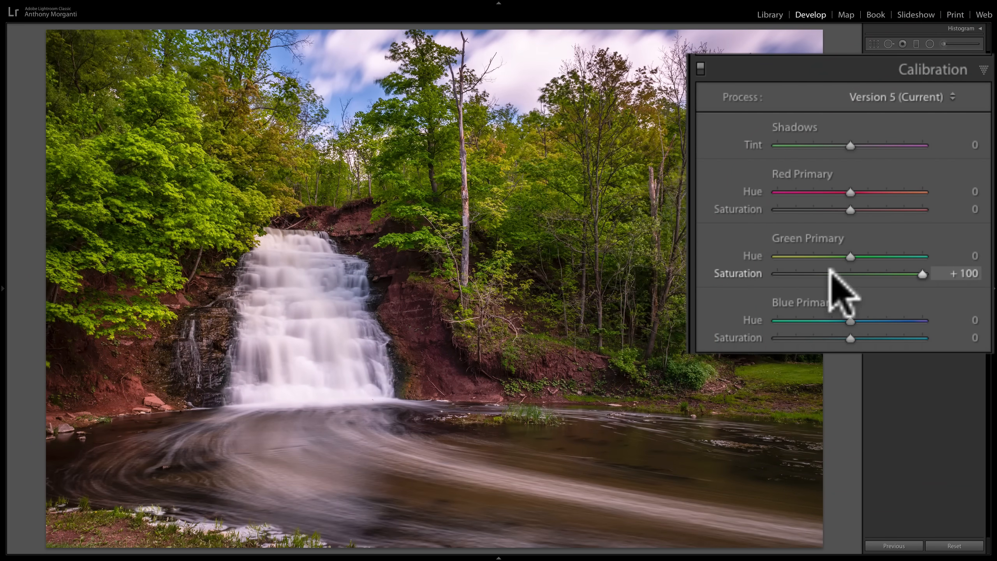
{"action": "double_click", "coordinate": [760, 274]}
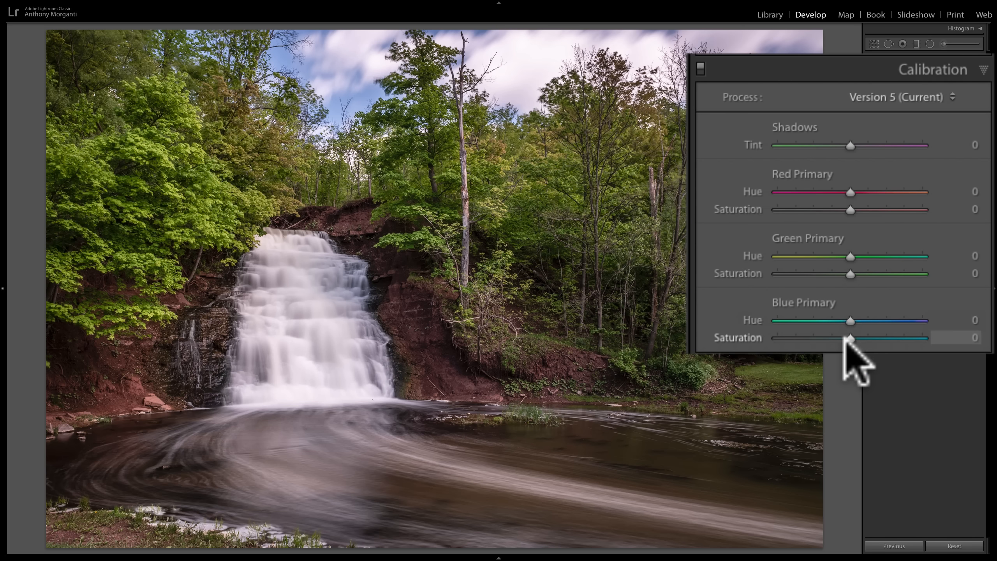
- Set the waterfall photo's Blue Primary saturation to +100 and go to the statue photo
{"action": "left_click_drag", "start_coordinate": [849, 337], "coordinate": [954, 335]}
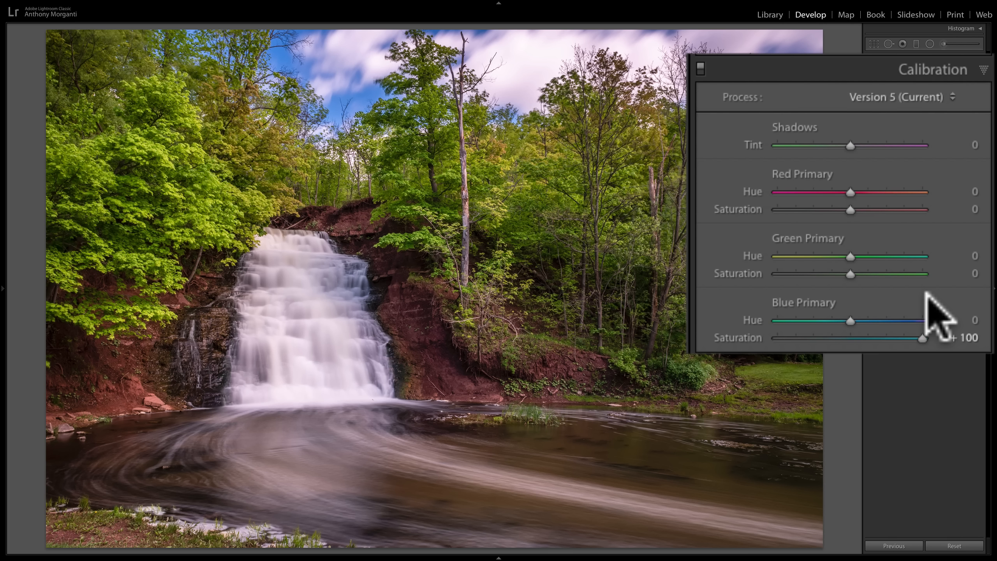
{"action": "key", "text": "Right"}
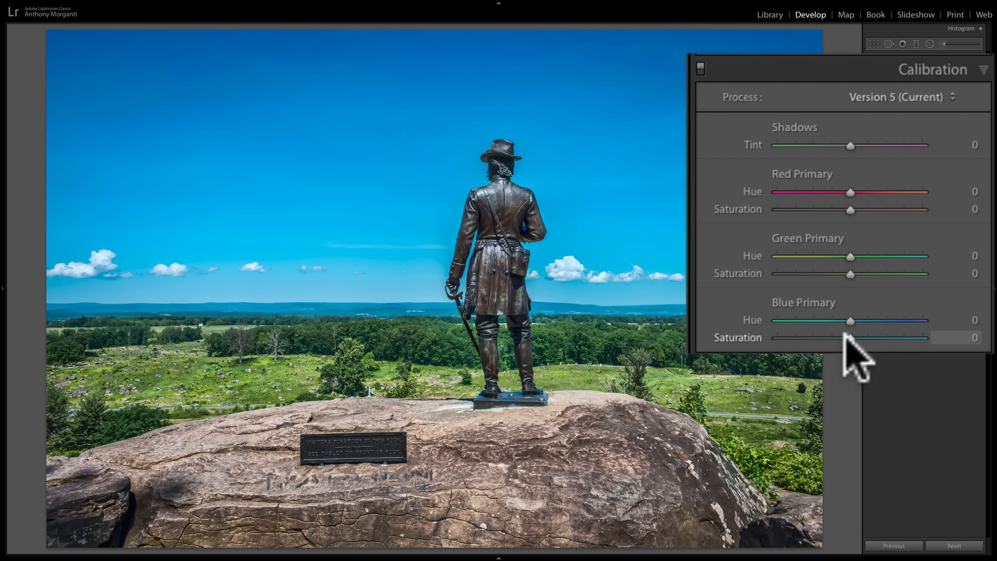
- Try Blue Primary saturation at +100 twice on the statue photo, resetting it each time
{"action": "left_click_drag", "start_coordinate": [847, 334], "coordinate": [986, 334]}
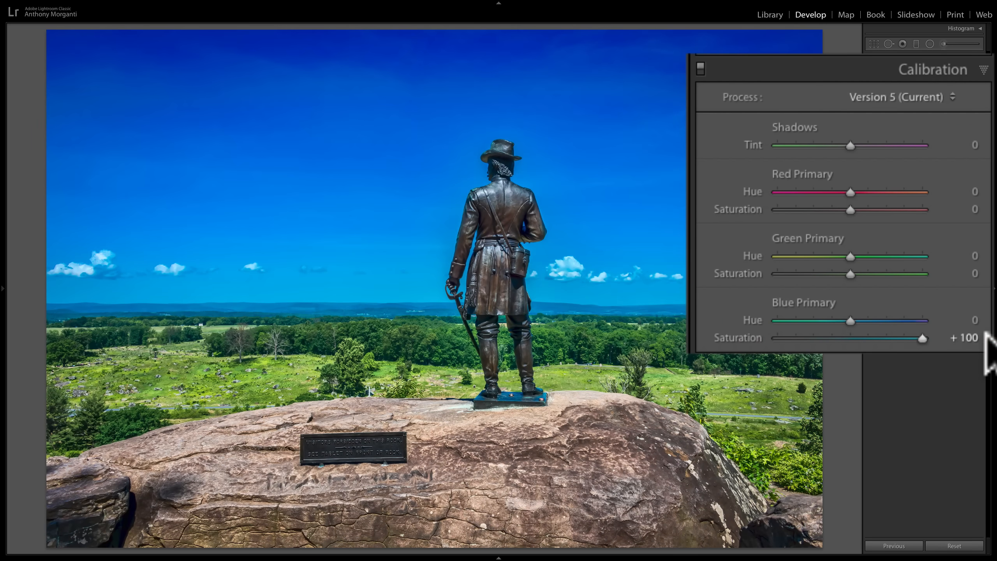
{"action": "double_click", "coordinate": [731, 339]}
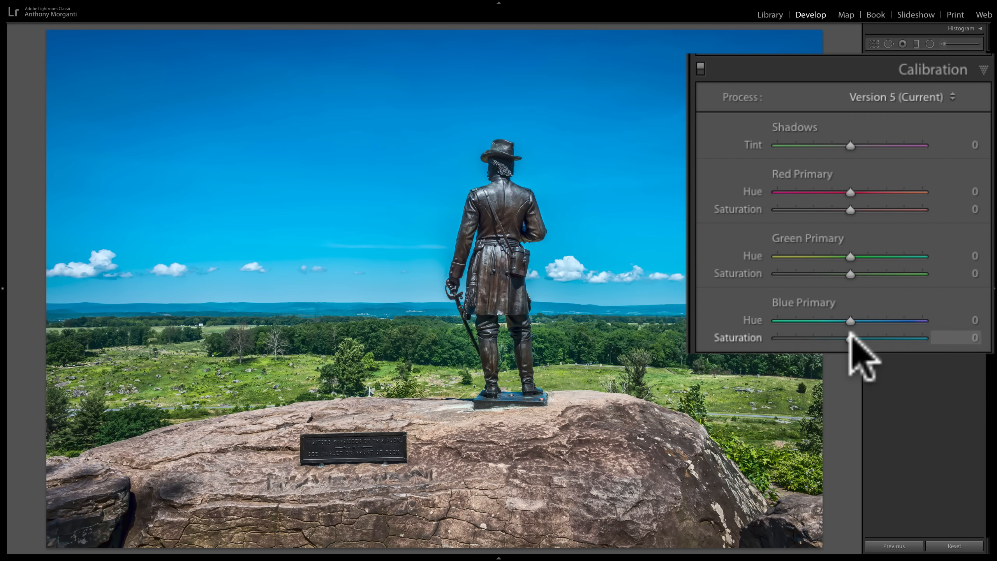
{"action": "left_click_drag", "start_coordinate": [850, 338], "coordinate": [922, 337]}
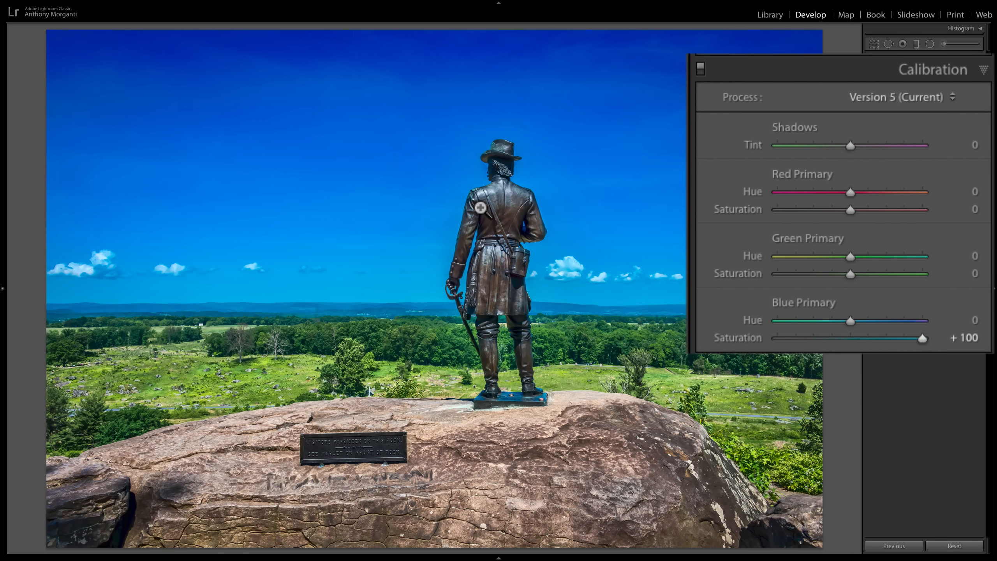
{"action": "double_click", "coordinate": [747, 337]}
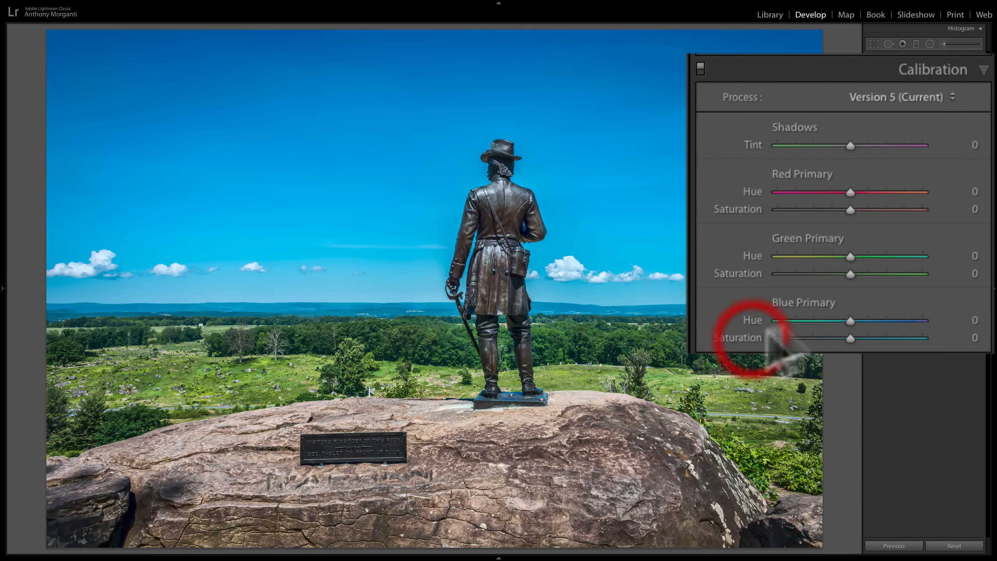
- Try Red Primary and Green Primary saturation at +100 separately on the statue photo, resetting each
{"action": "left_click_drag", "start_coordinate": [845, 203], "coordinate": [969, 210]}
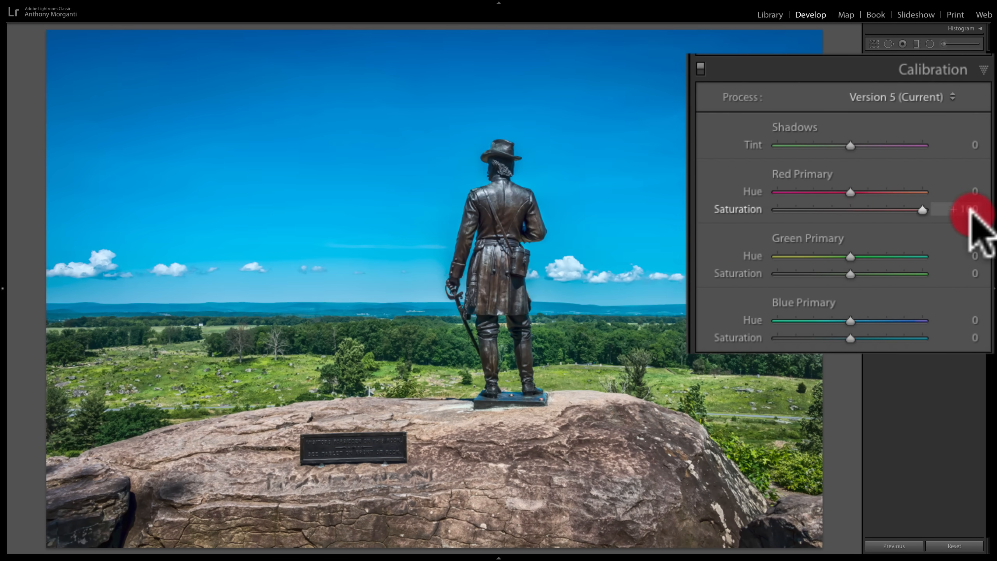
{"action": "double_click", "coordinate": [746, 210]}
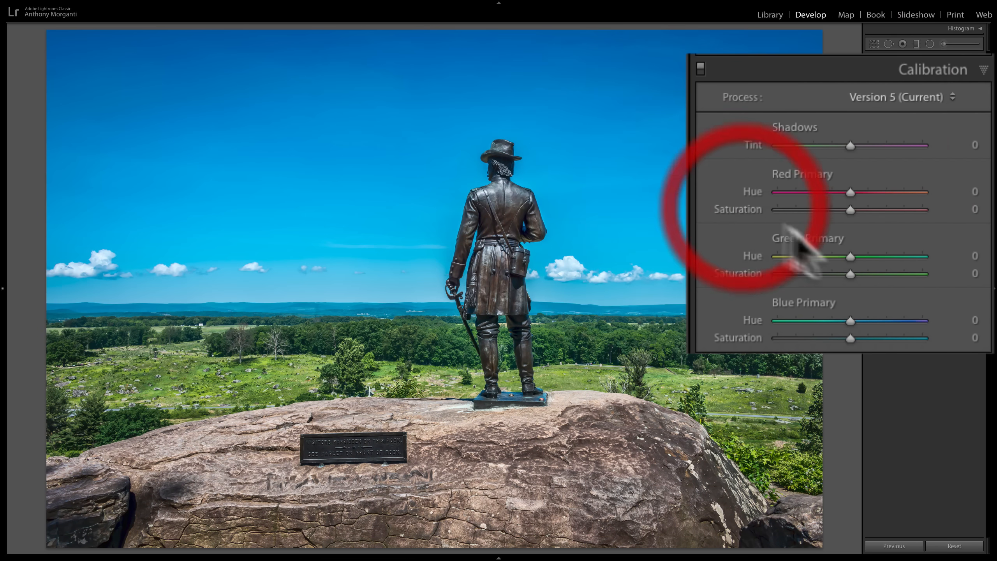
{"action": "left_click_drag", "start_coordinate": [851, 273], "coordinate": [988, 285]}
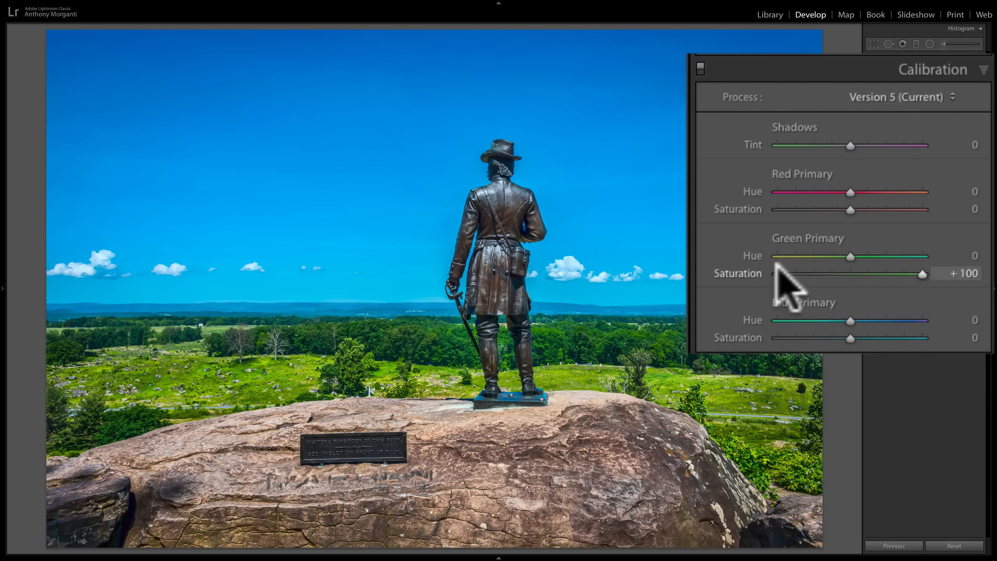
{"action": "double_click", "coordinate": [748, 273]}
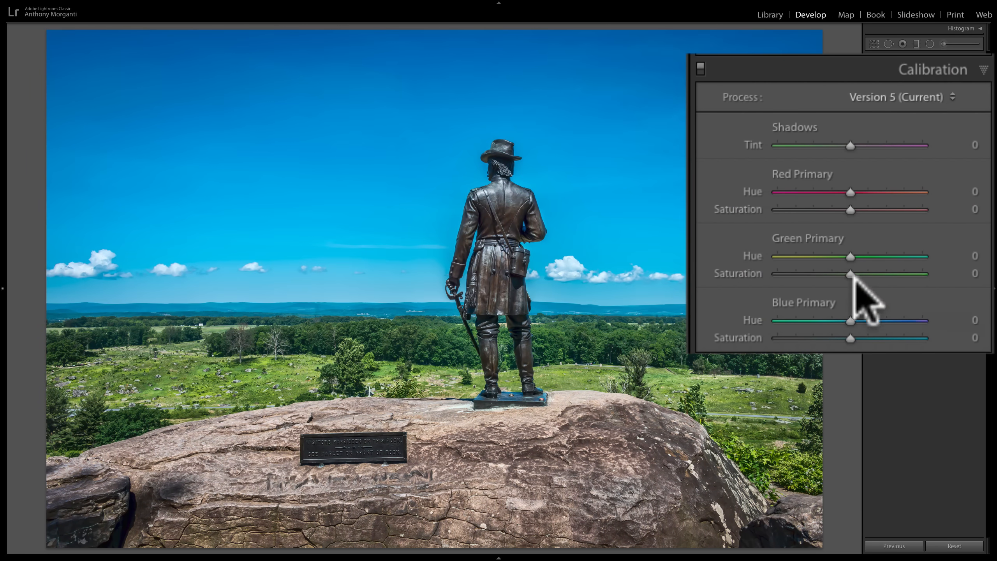
{"action": "left_click_drag", "start_coordinate": [842, 268], "coordinate": [969, 273]}
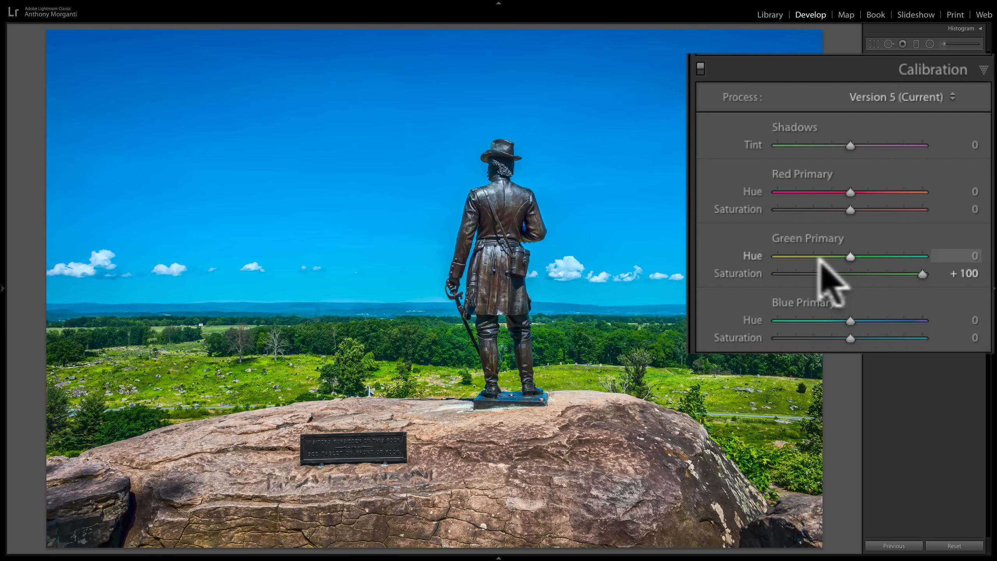
{"action": "left_click", "coordinate": [744, 273]}
{"action": "double_click", "coordinate": [744, 273]}
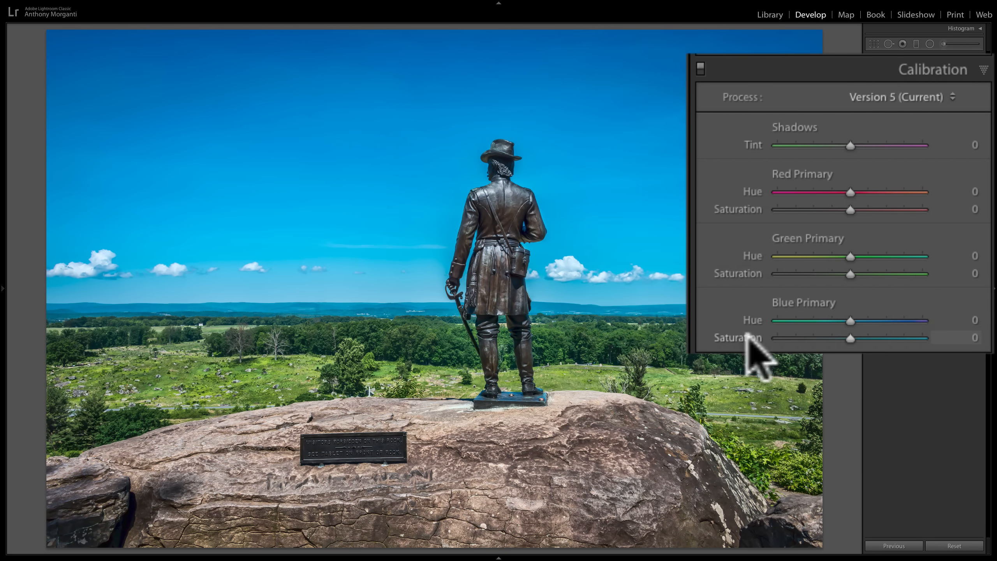
- Set the statue photo's Blue Primary saturation to +100 in Calibration
{"action": "left_click_drag", "start_coordinate": [849, 338], "coordinate": [980, 340]}
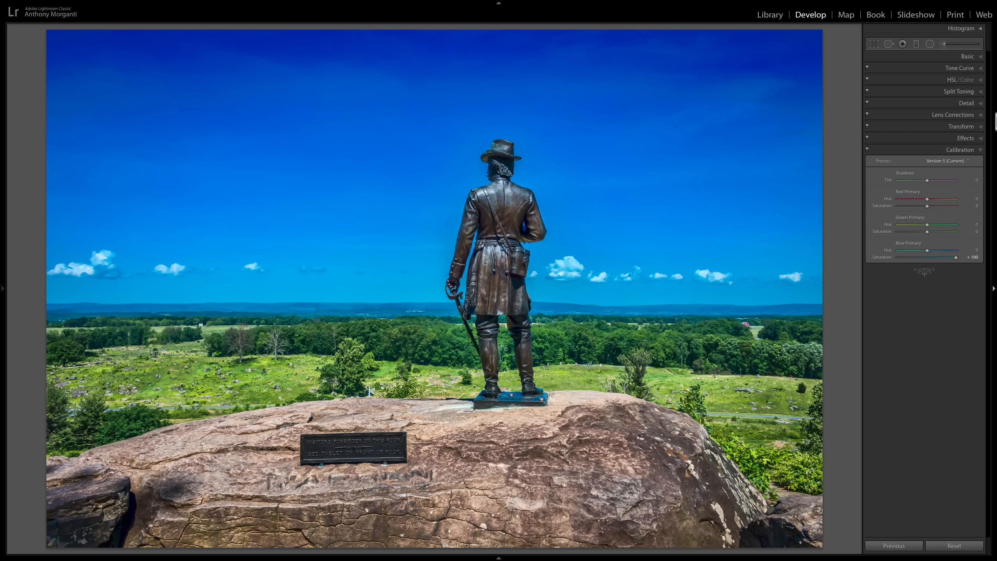
- Tone down the statue photo's sky in HSL by lowering Blue saturation and setting Blue luminance to +31, and go to the wedding photo
{"action": "left_click", "coordinate": [977, 81]}
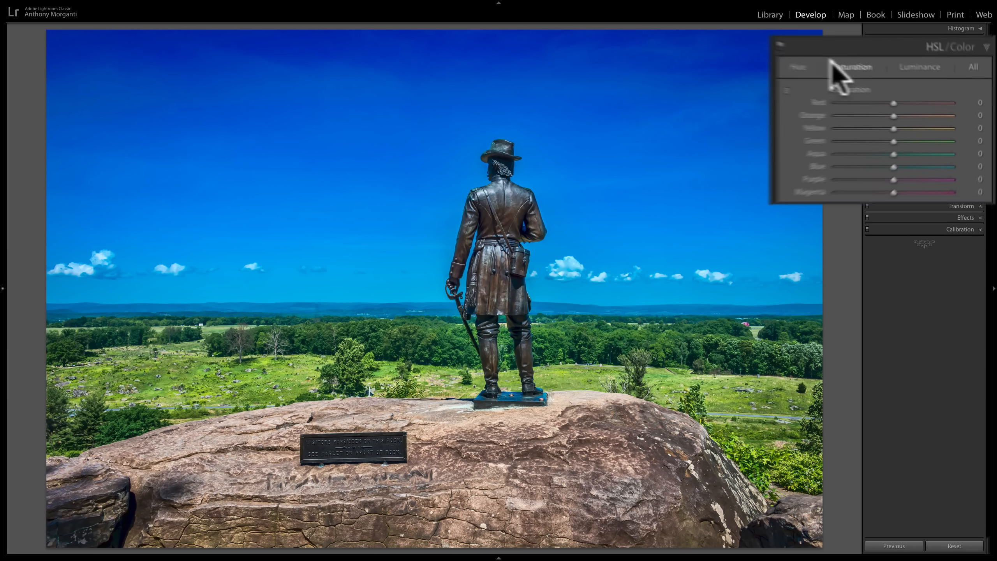
{"action": "left_click", "coordinate": [845, 183]}
{"action": "mouse_move", "coordinate": [845, 183]}
{"action": "left_mouse_down"}
{"action": "mouse_move", "coordinate": [805, 183]}
{"action": "mouse_move", "coordinate": [881, 183]}
{"action": "left_mouse_up"}
{"action": "left_click", "coordinate": [888, 47]}
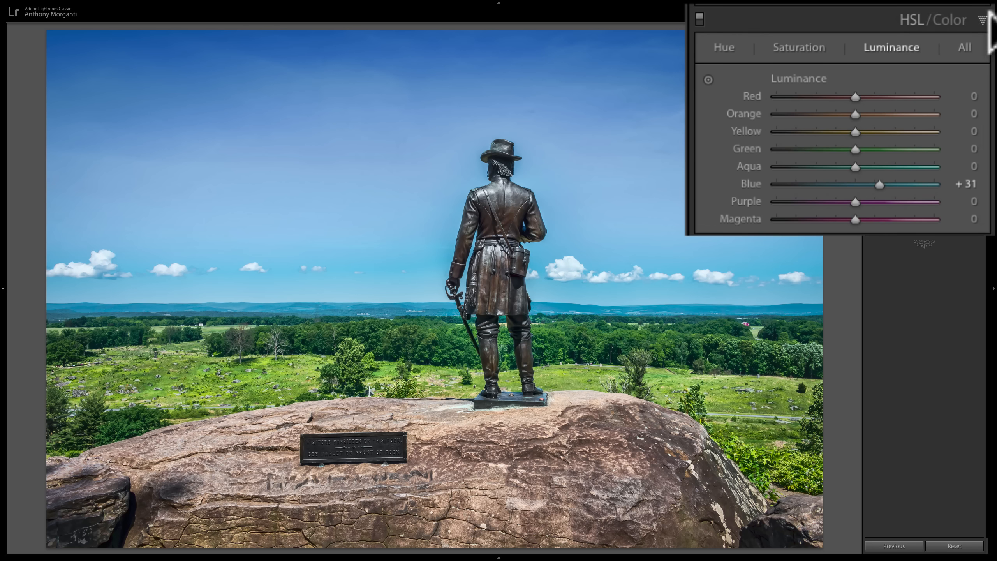
{"action": "left_click", "coordinate": [980, 80]}
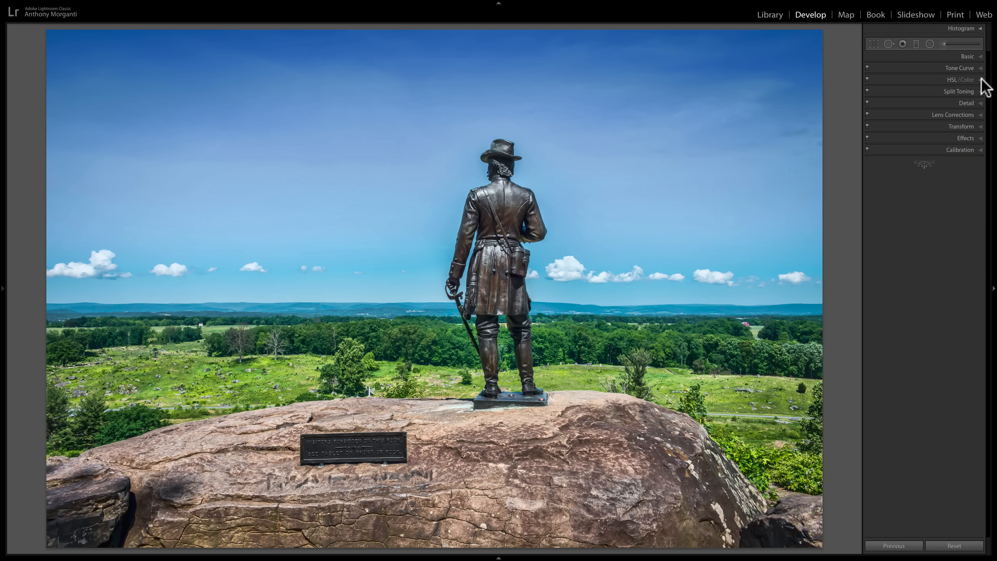
{"action": "key", "text": "Right"}
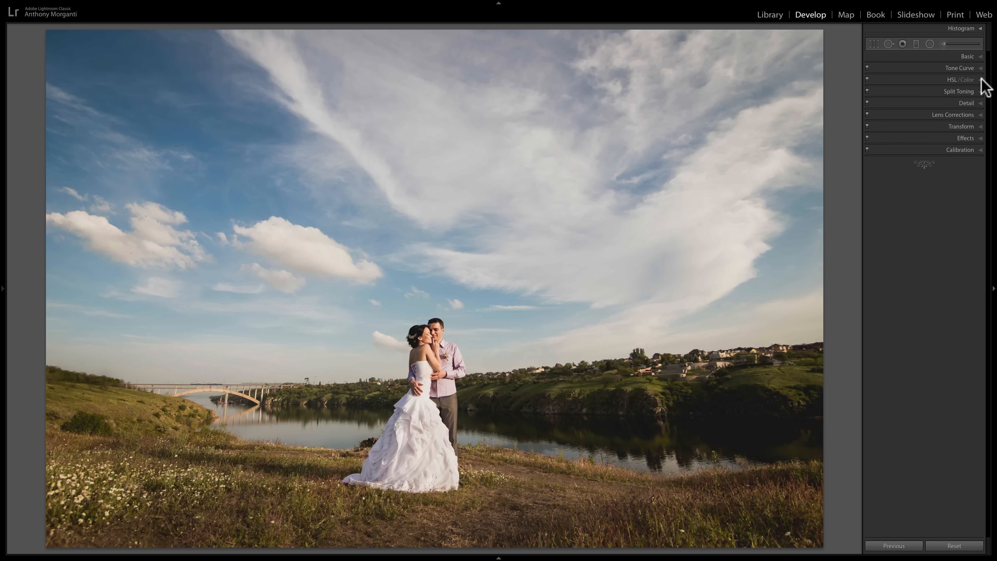
- Set the wedding photo's Blue Primary saturation to +100 in Calibration and compare the image with and without the Calibration adjustments
{"action": "left_click", "coordinate": [964, 149]}
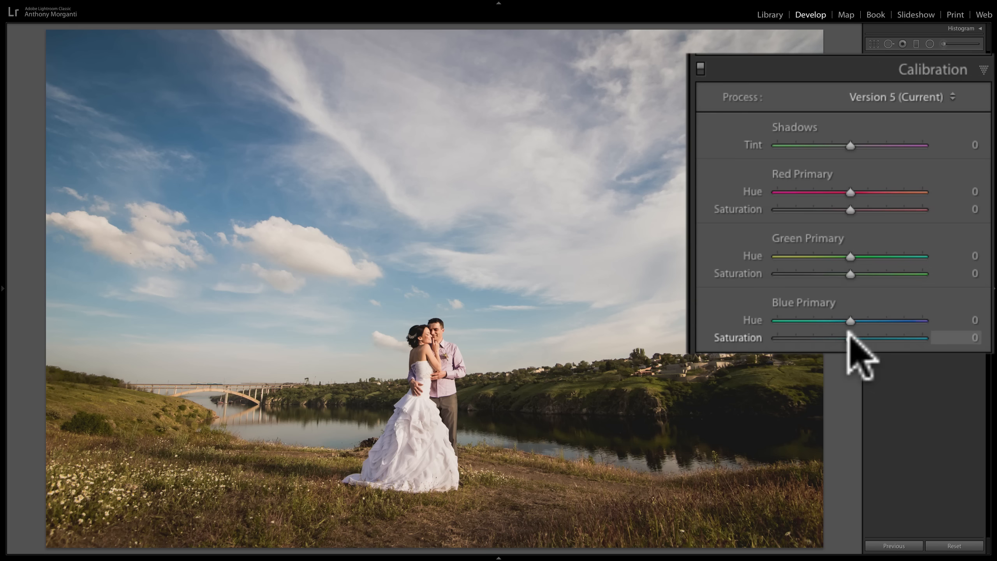
{"action": "left_click_drag", "start_coordinate": [850, 337], "coordinate": [922, 337]}
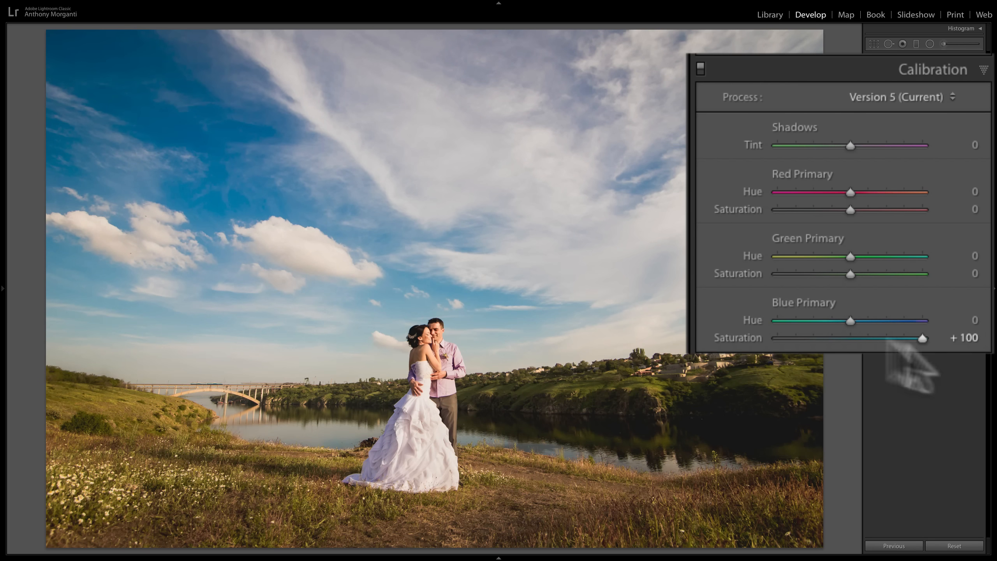
{"action": "left_click", "coordinate": [700, 69]}
{"action": "left_click", "coordinate": [700, 68]}
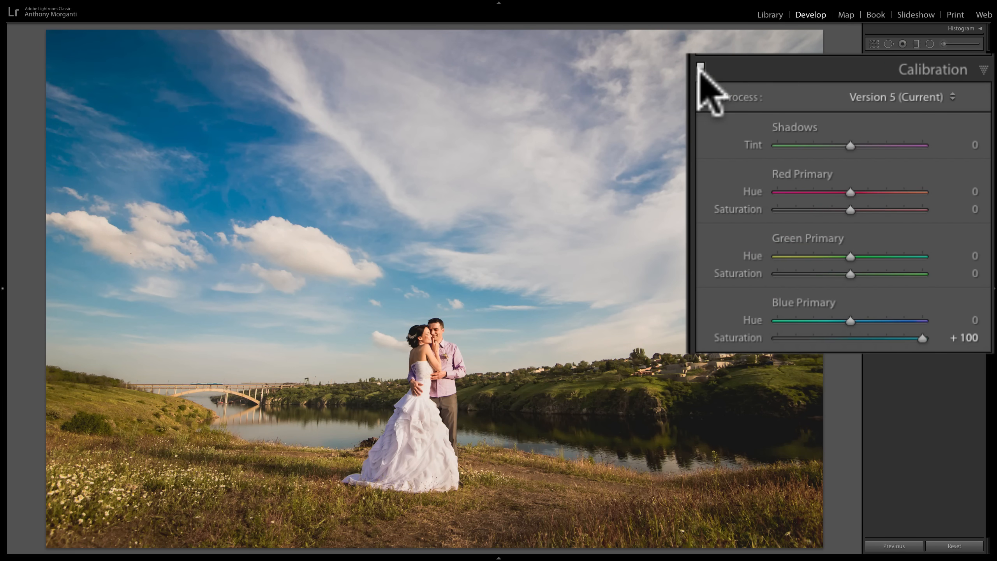
{"action": "left_click", "coordinate": [700, 67]}
{"action": "left_click", "coordinate": [698, 63]}
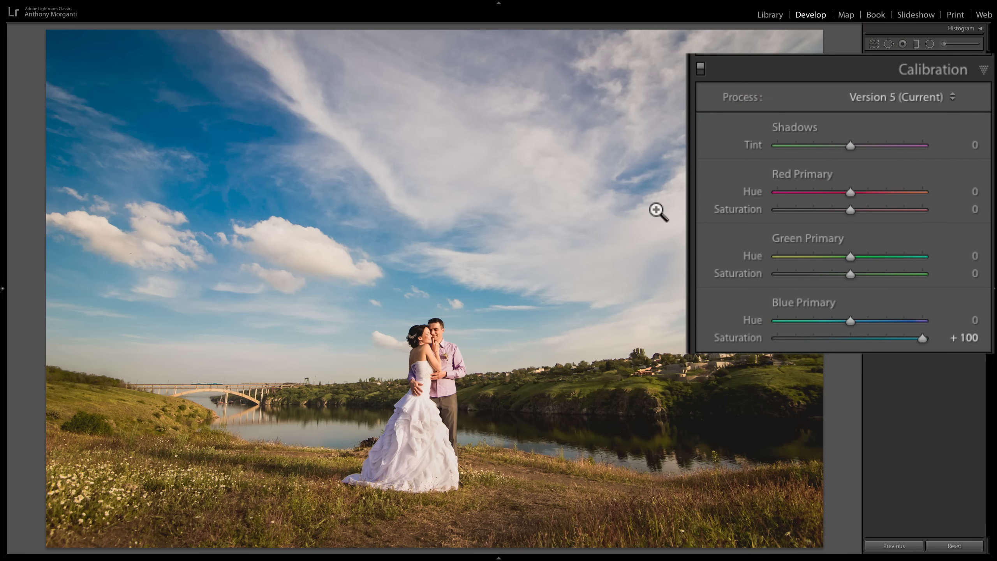
- Set Blue Primary saturation to +100 on the photo of three women, and try a Red Primary saturation change, resetting it
{"action": "key", "text": "Right"}
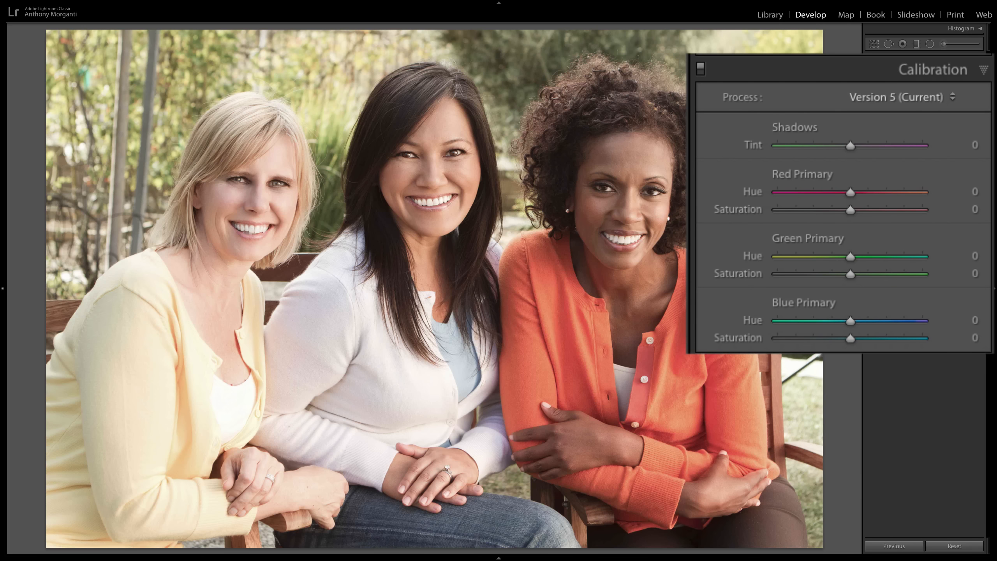
{"action": "left_click_drag", "start_coordinate": [847, 334], "coordinate": [986, 340]}
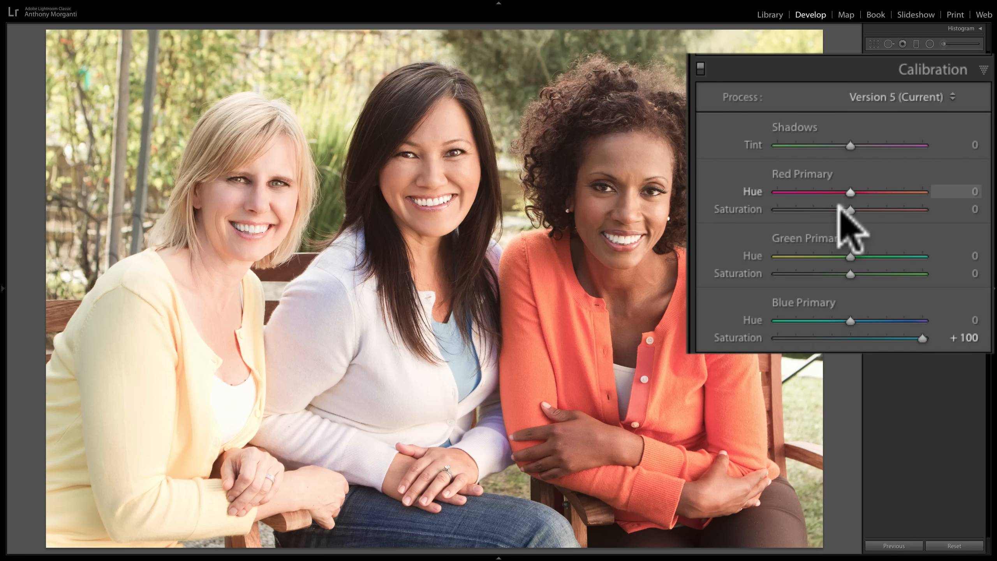
{"action": "mouse_move", "coordinate": [850, 209]}
{"action": "left_mouse_down"}
{"action": "mouse_move", "coordinate": [883, 209]}
{"action": "mouse_move", "coordinate": [860, 206]}
{"action": "left_mouse_up"}
{"action": "double_click", "coordinate": [738, 206]}
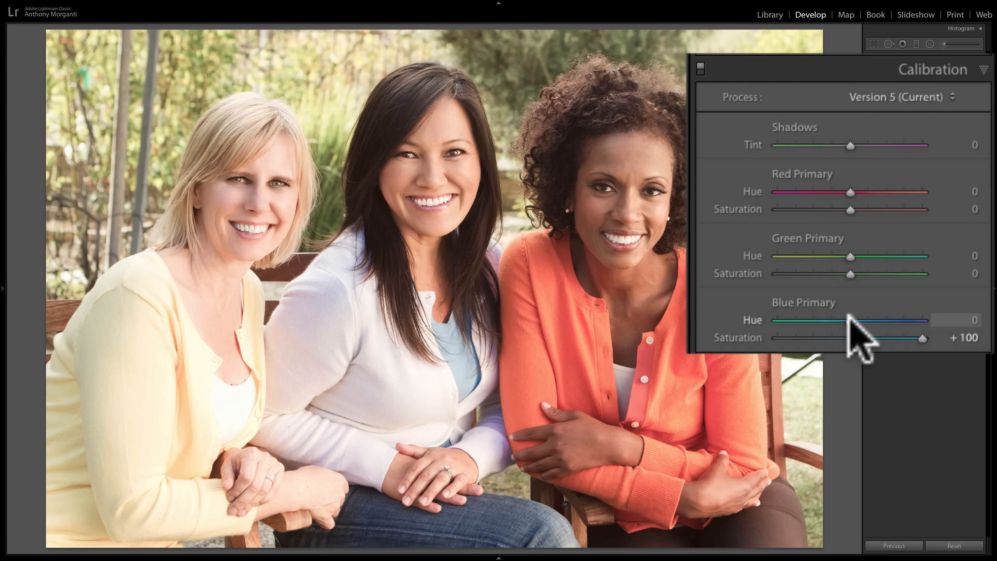
- Try the three women photo's Blue Primary hue at -32, reset it, and set it to +22
{"action": "left_click_drag", "start_coordinate": [848, 314], "coordinate": [826, 320]}
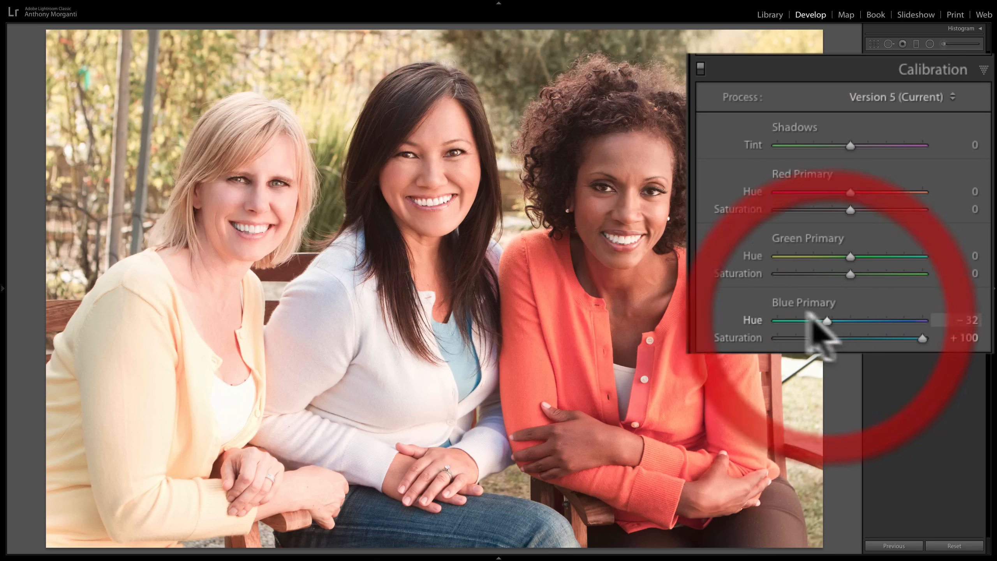
{"action": "left_click", "coordinate": [751, 319]}
{"action": "double_click", "coordinate": [751, 318]}
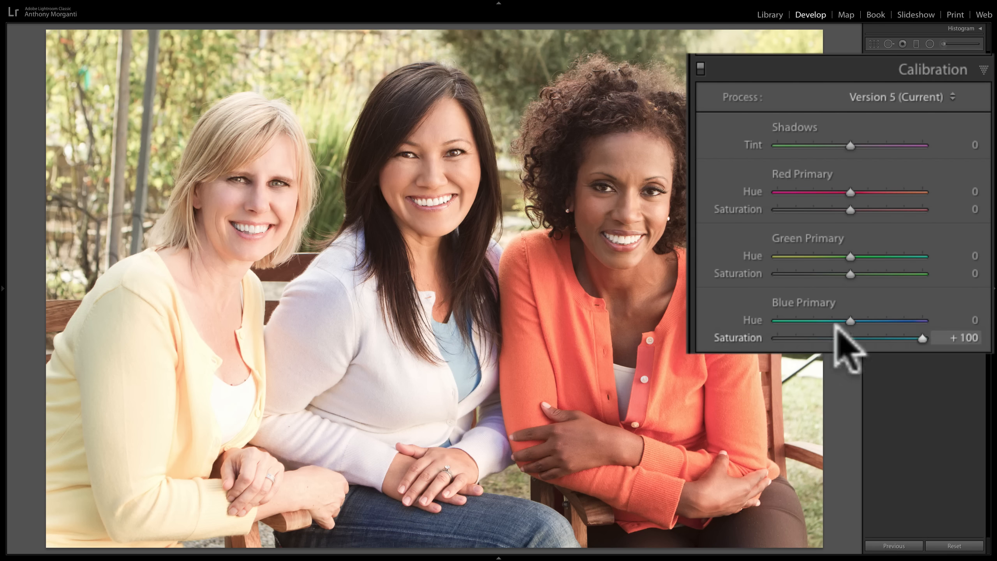
{"action": "left_click_drag", "start_coordinate": [850, 320], "coordinate": [860, 316]}
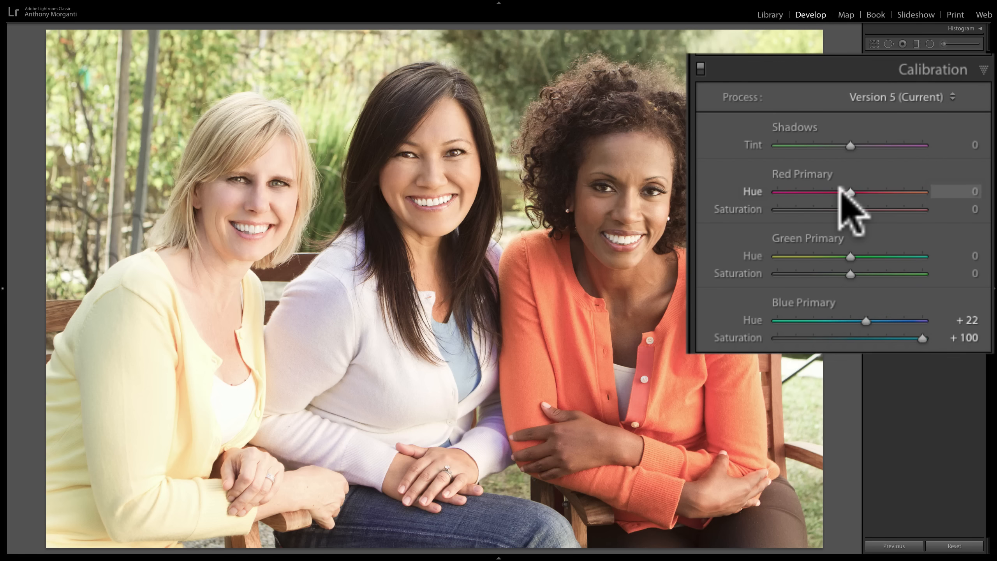
- Go to the photo of the surprised trio with the laptop, set Red Primary saturation to +42, and compare before and after
{"action": "key", "text": "Right"}
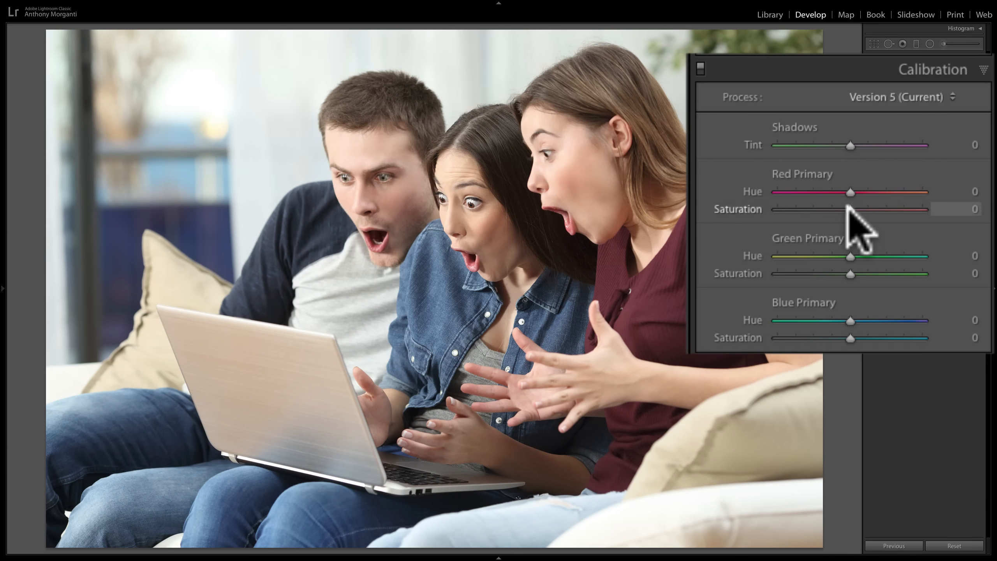
{"action": "left_click_drag", "start_coordinate": [844, 209], "coordinate": [879, 205]}
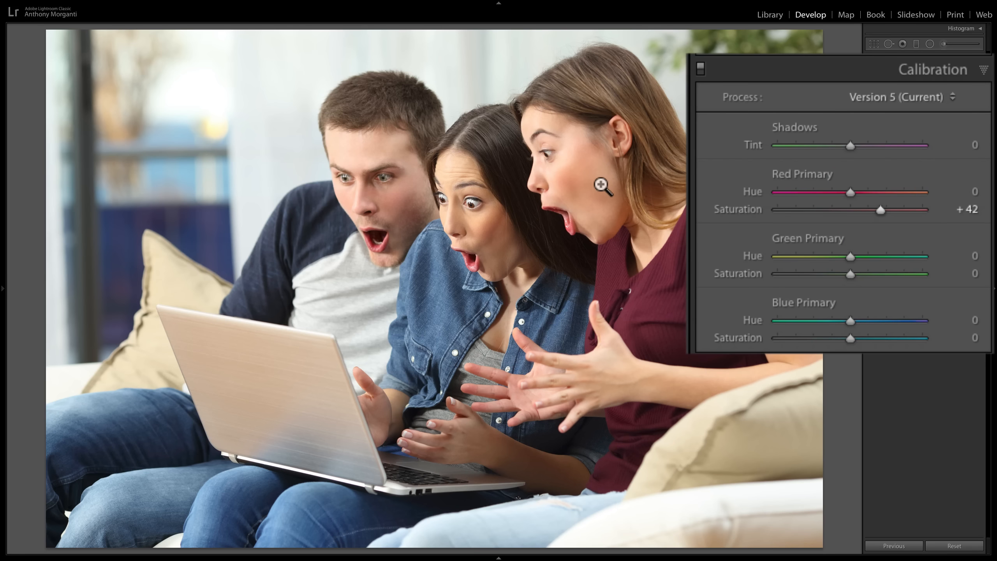
{"action": "left_click", "coordinate": [700, 70]}
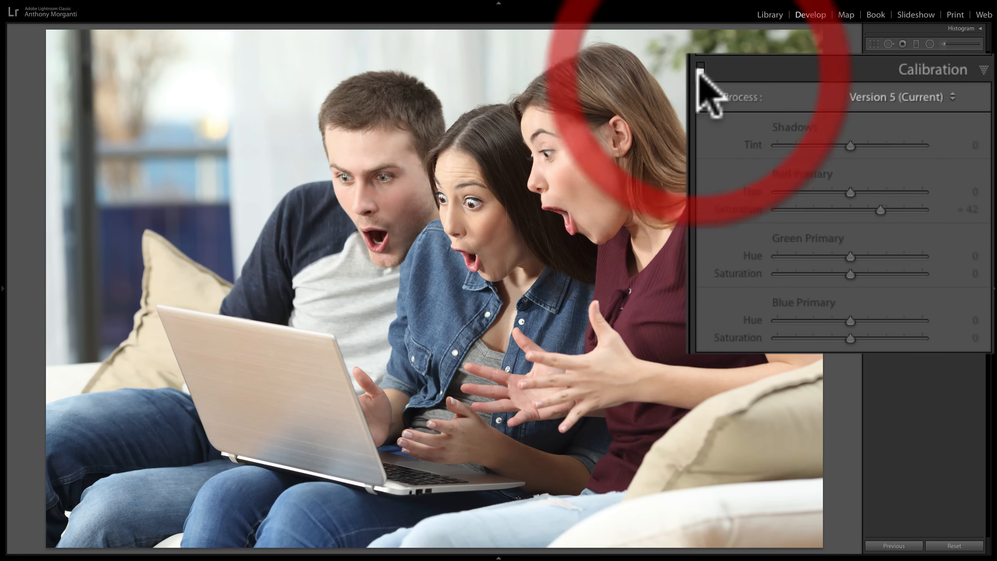
{"action": "left_click", "coordinate": [700, 69]}
- Try the laptop photo's Red Primary saturation at +100, reduce it to +38, and compare with and without Calibration
{"action": "left_click_drag", "start_coordinate": [881, 208], "coordinate": [923, 210]}
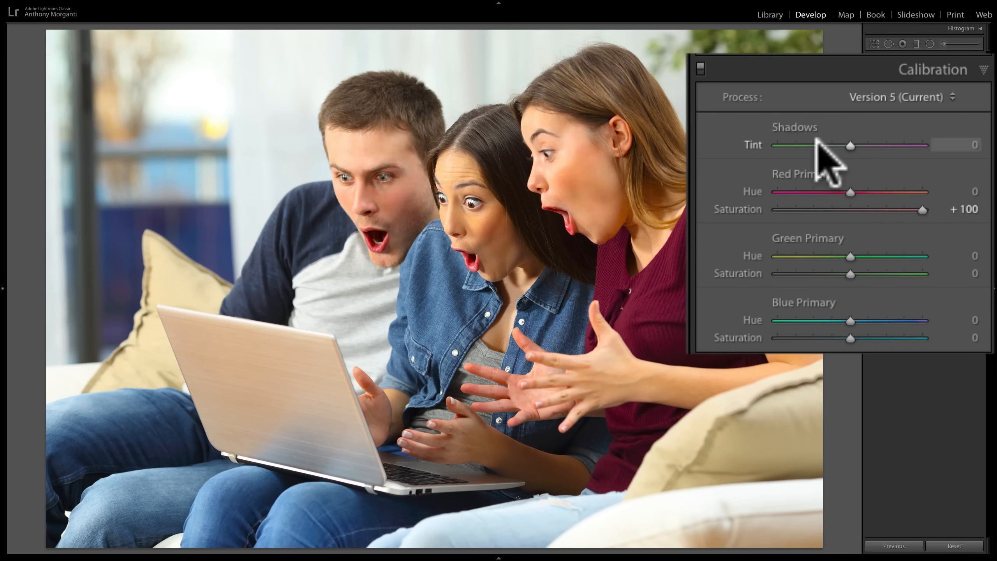
{"action": "left_click", "coordinate": [880, 208]}
{"action": "left_click_drag", "start_coordinate": [878, 204], "coordinate": [877, 206]}
{"action": "left_click", "coordinate": [701, 68]}
{"action": "left_click", "coordinate": [700, 66]}
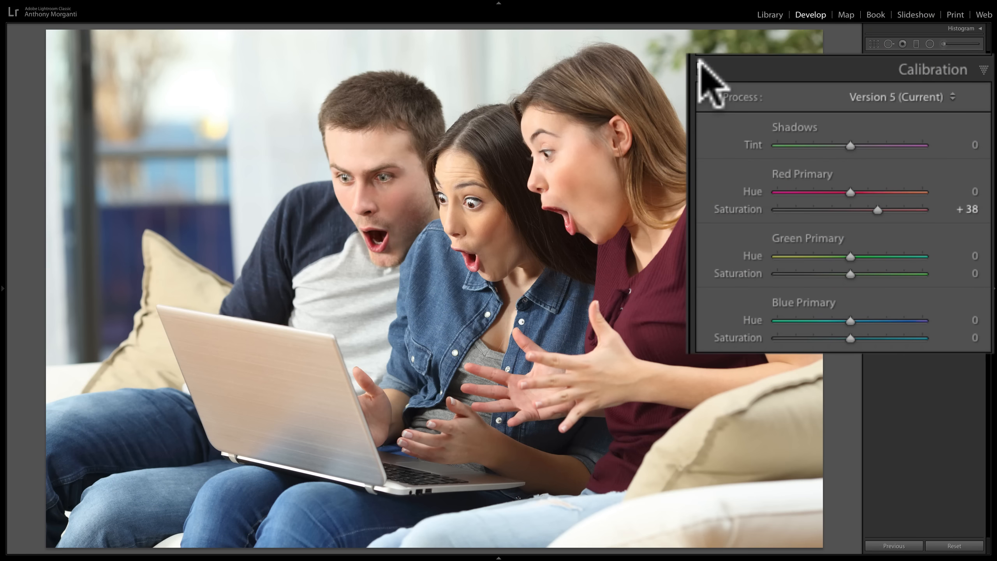